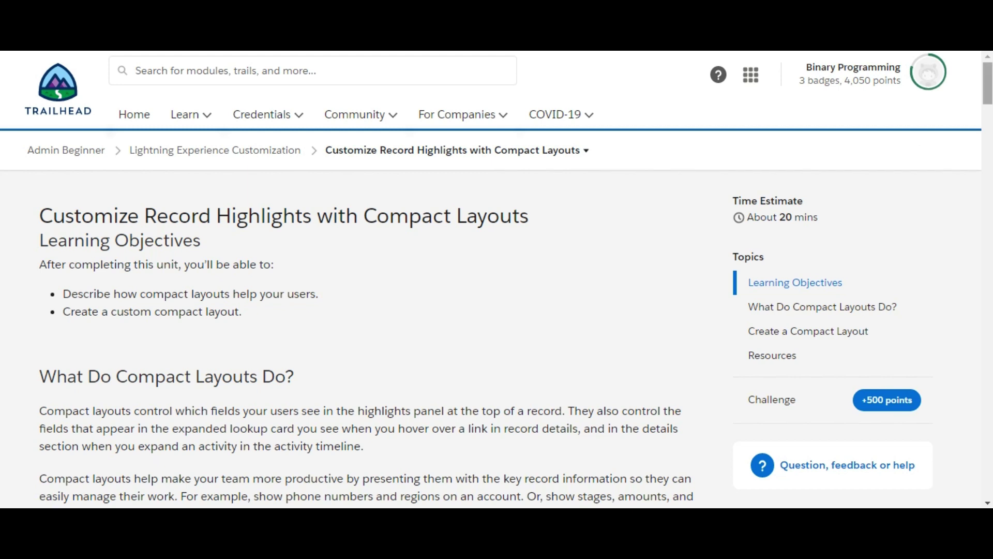
Step: Scroll the Trailhead unit down to the compact layout challenge requirements
scroll(497, 279, down, 1)
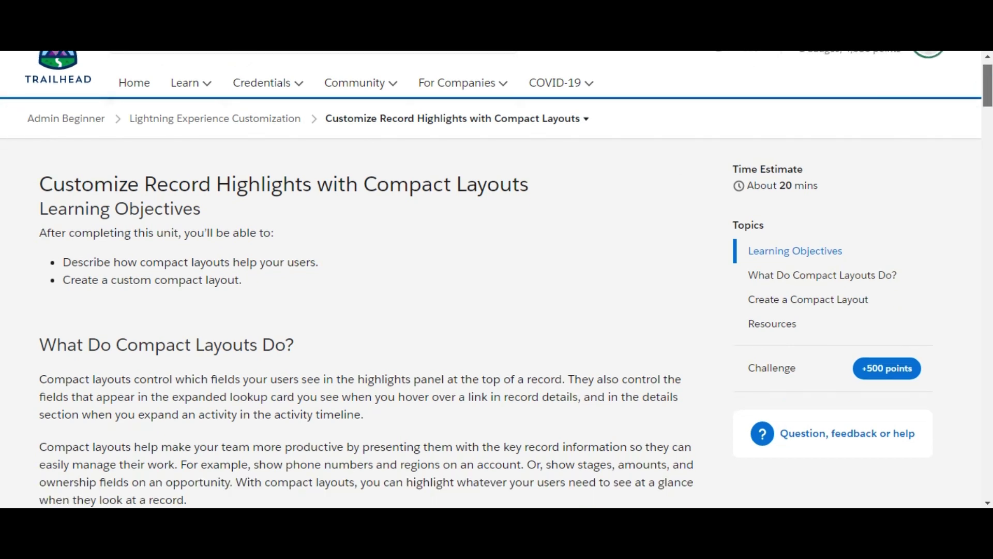
drag(988, 86, 992, 476)
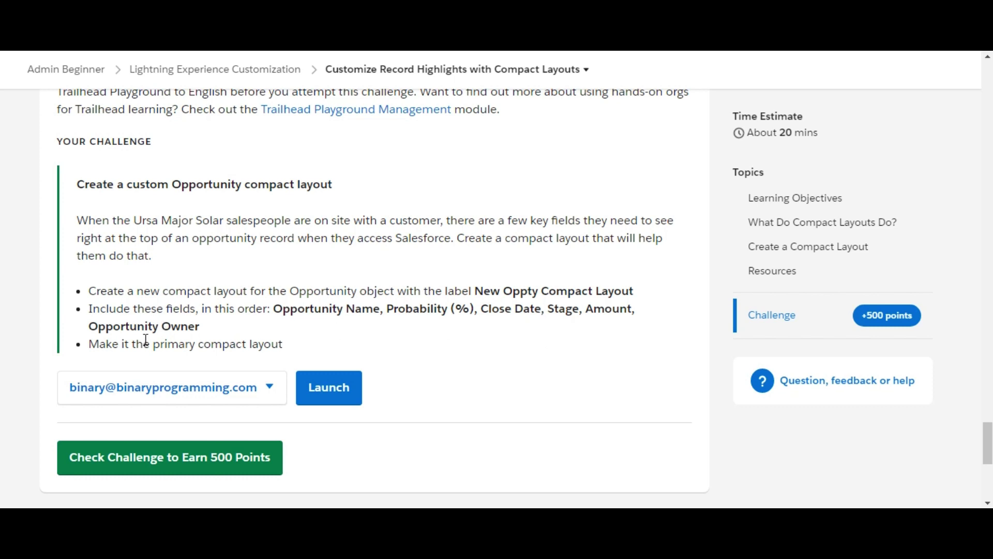
Step: Check the challenge's primary requirement, then search Object Manager for 'oppo'
double_click(169, 351)
click(397, 348)
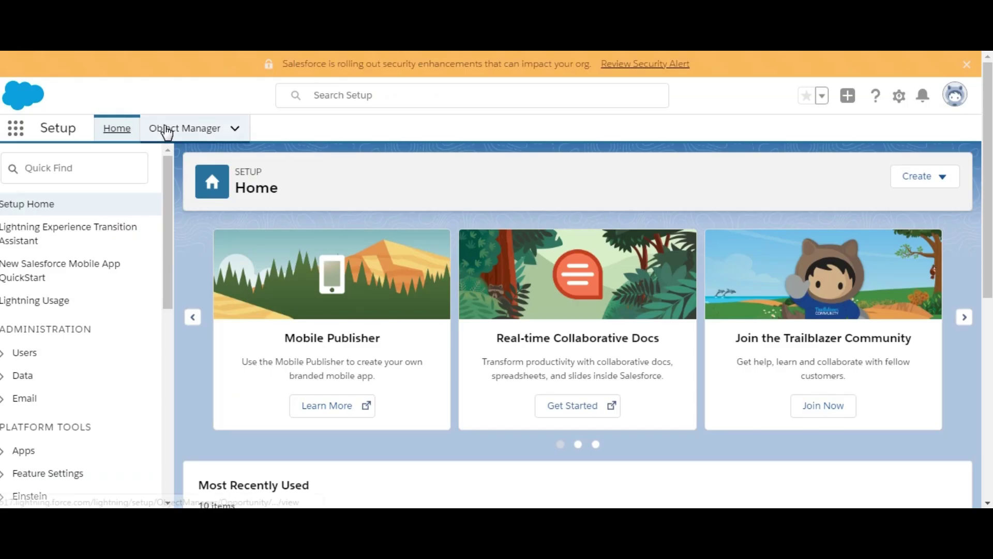
click(172, 129)
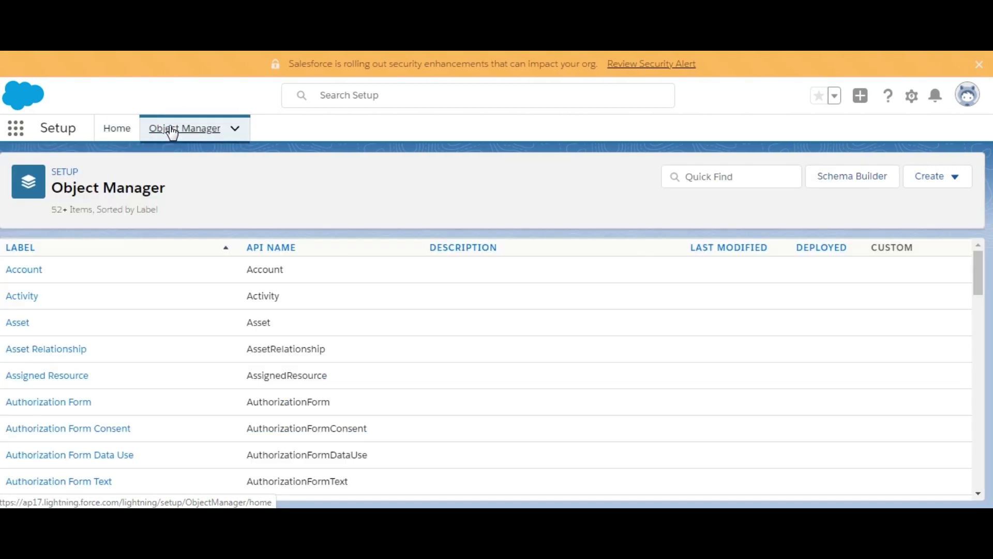
click(735, 177)
text(oppo)
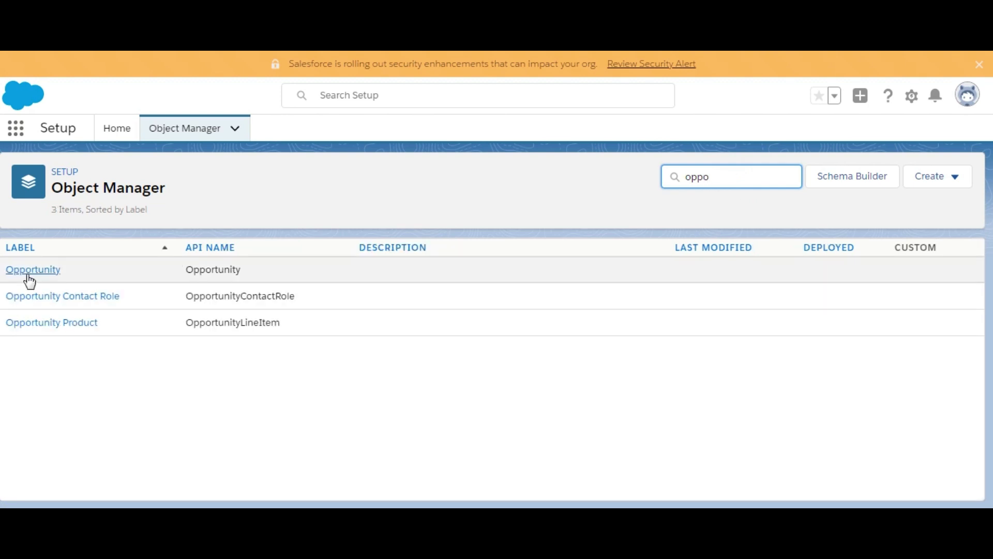
Step: Start a new compact layout from the Opportunity object's Compact Layouts page
click(29, 276)
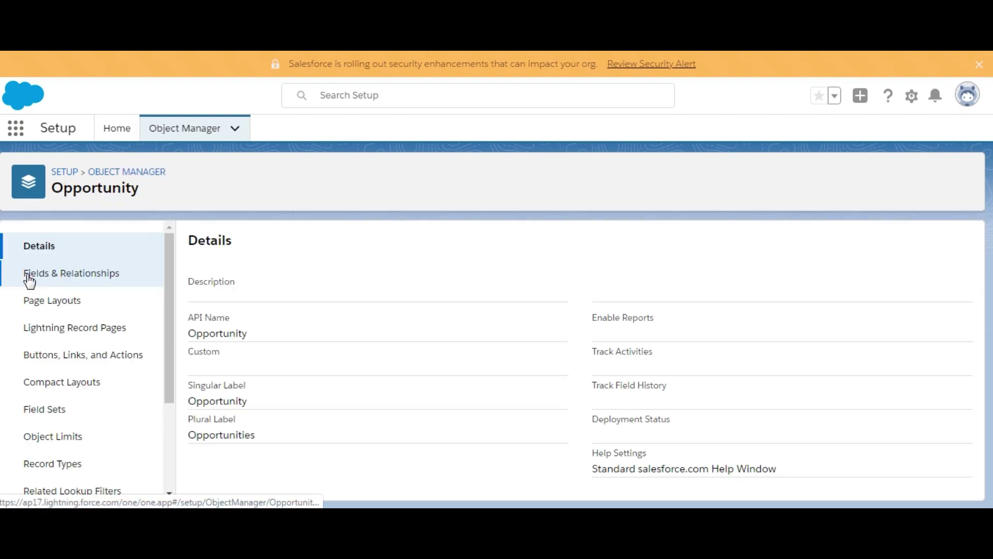
click(70, 383)
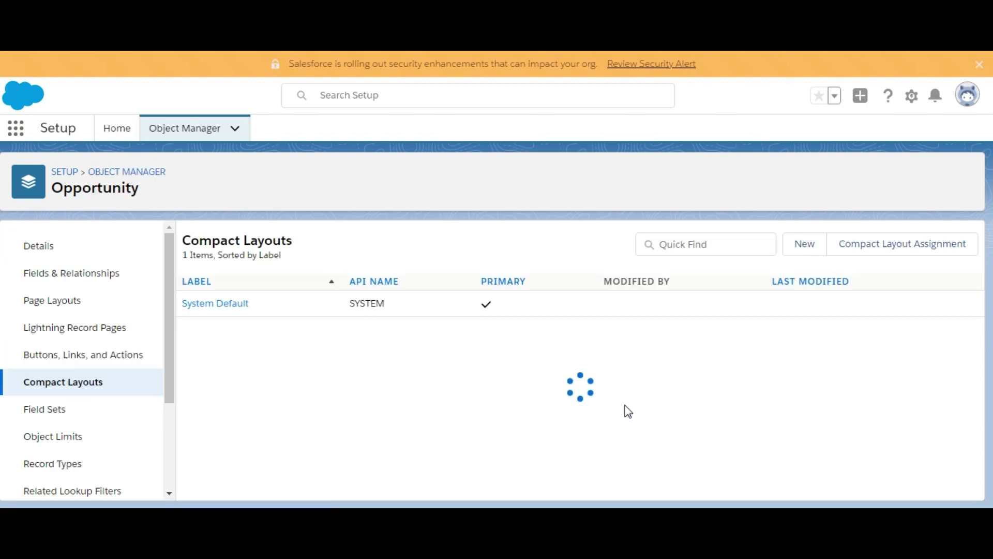
click(805, 244)
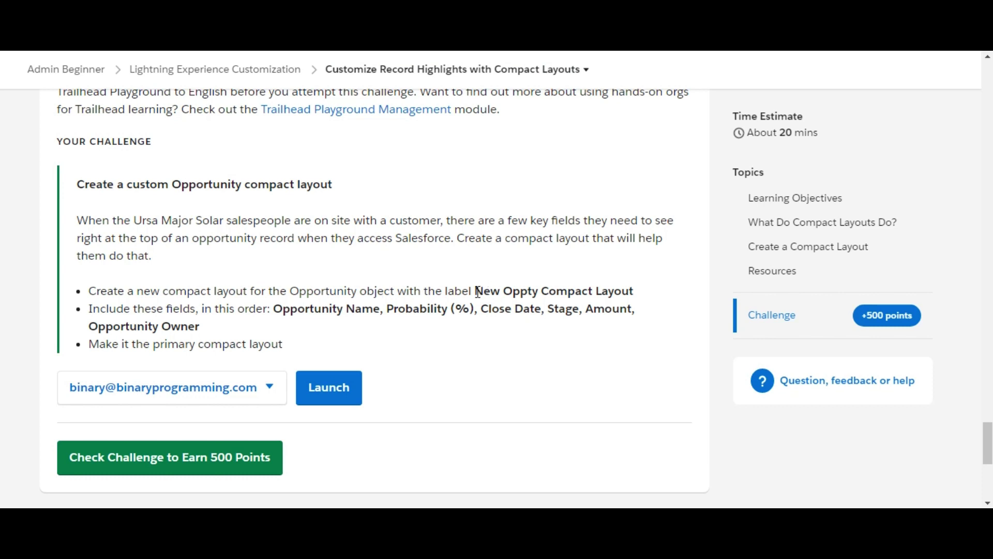
Step: Paste 'New Oppty Compact Layout' as the Label so Name becomes New_Oppty_Compact_Layout
drag(477, 292, 635, 291)
key(ctrl+c)
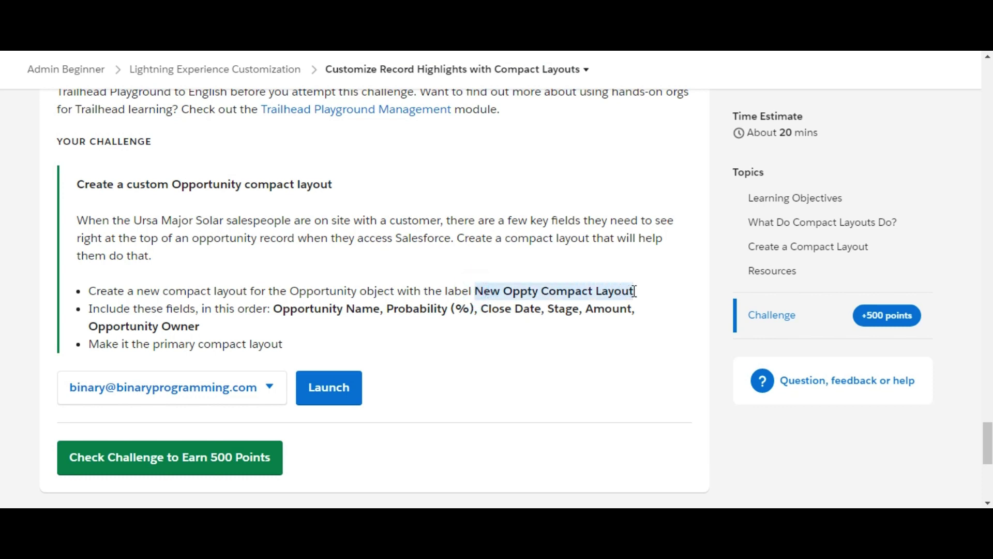
key(ctrl+Tab)
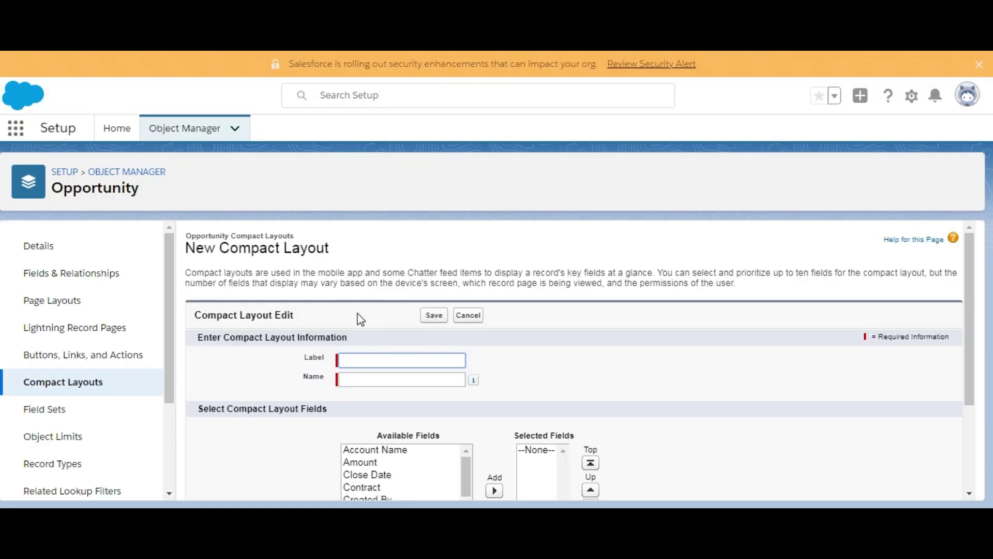
key(ctrl+v)
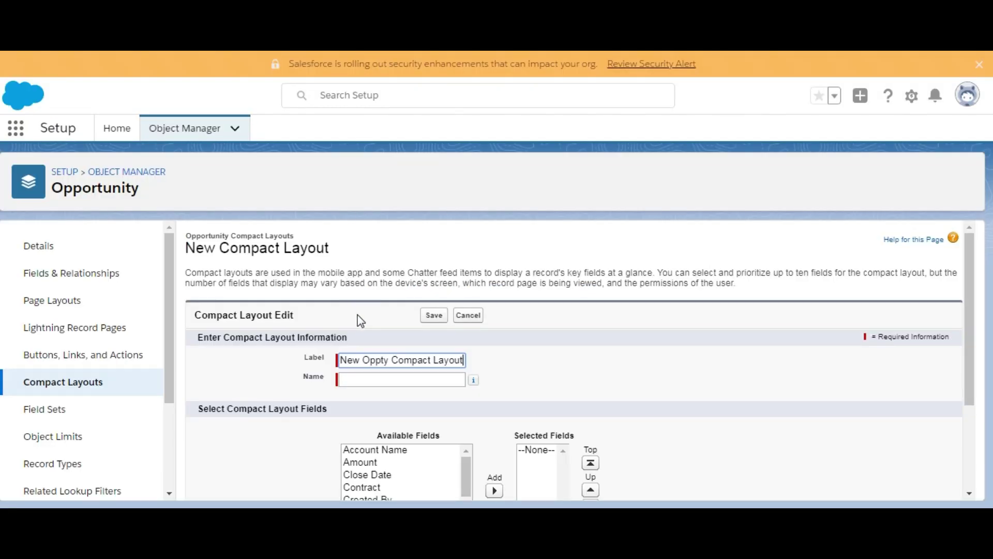
click(562, 359)
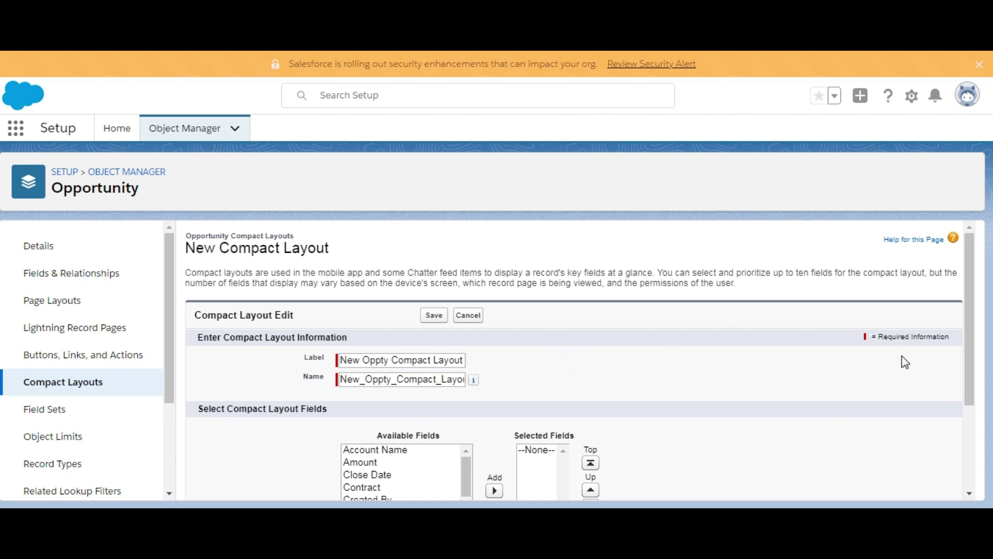
drag(967, 358, 985, 434)
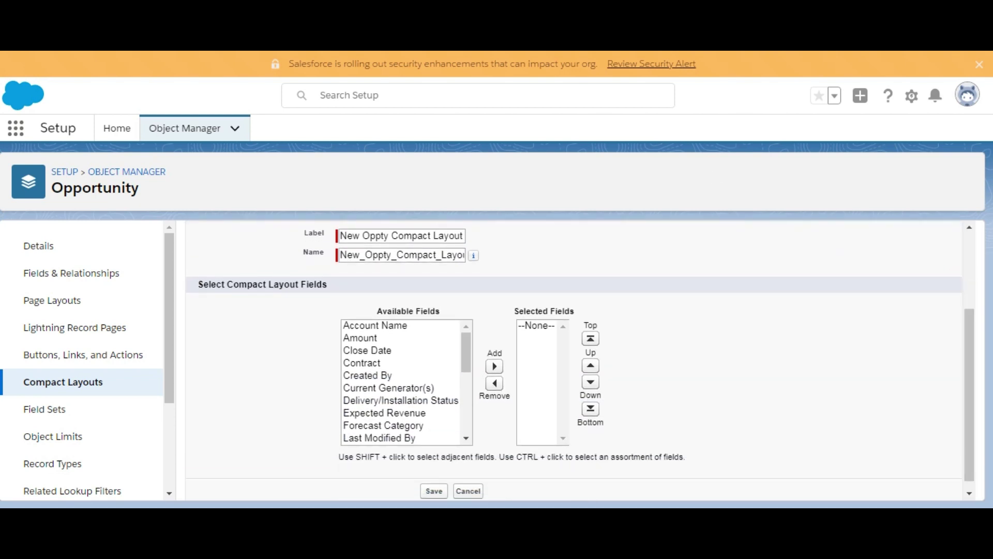
key(alt+Tab)
Step: Add Opportunity Name and Probability (%) to the layout's selected fields
click(475, 355)
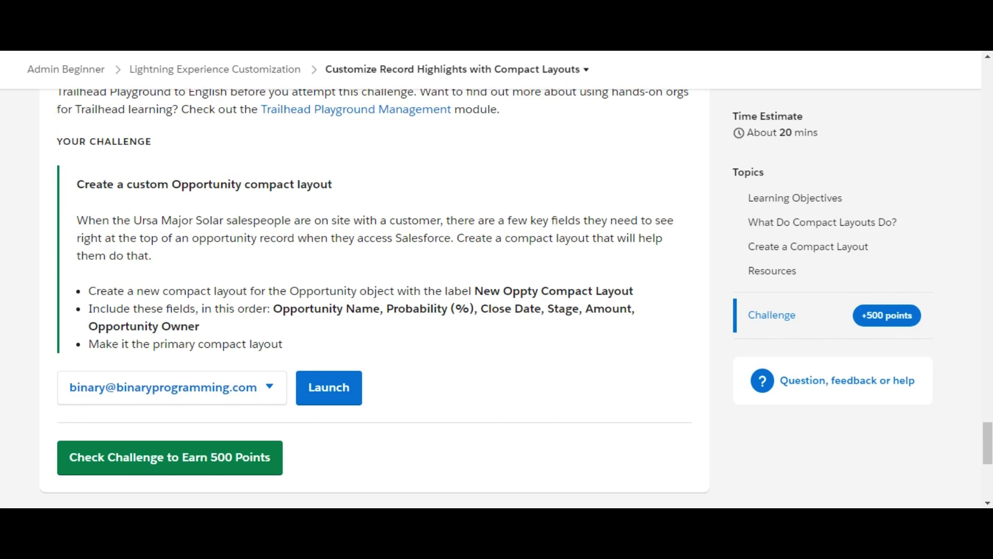
key(alt+Tab)
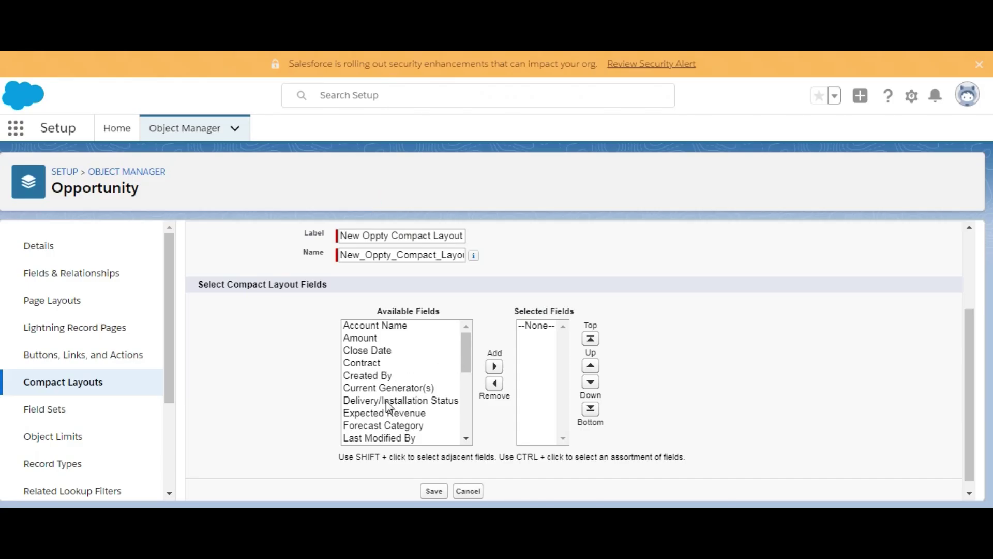
drag(464, 345, 472, 405)
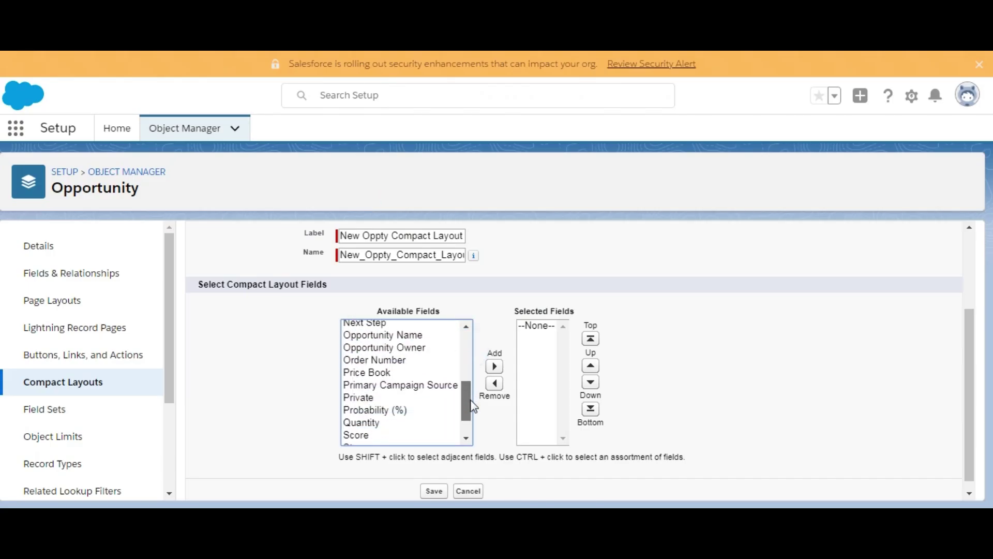
click(412, 328)
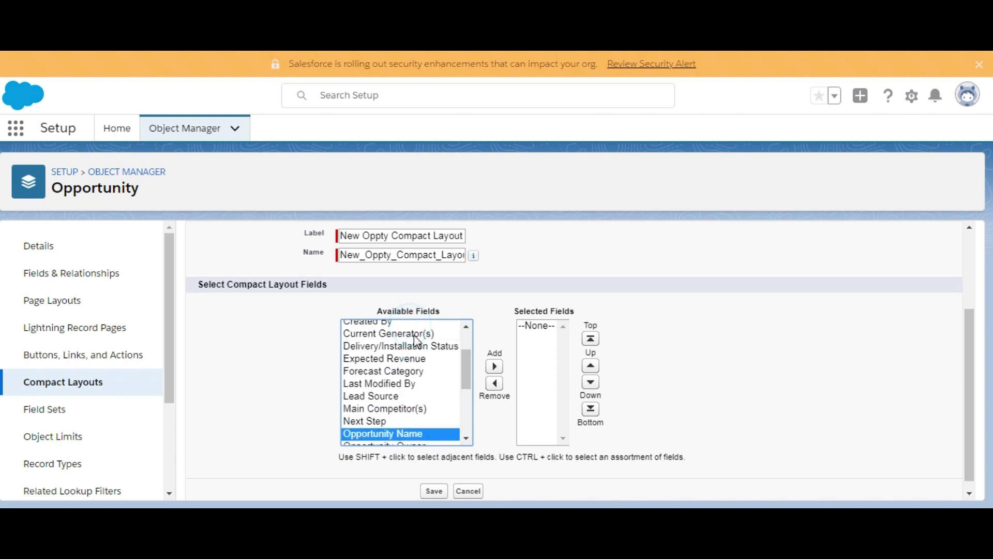
click(493, 367)
drag(467, 366, 470, 408)
click(384, 375)
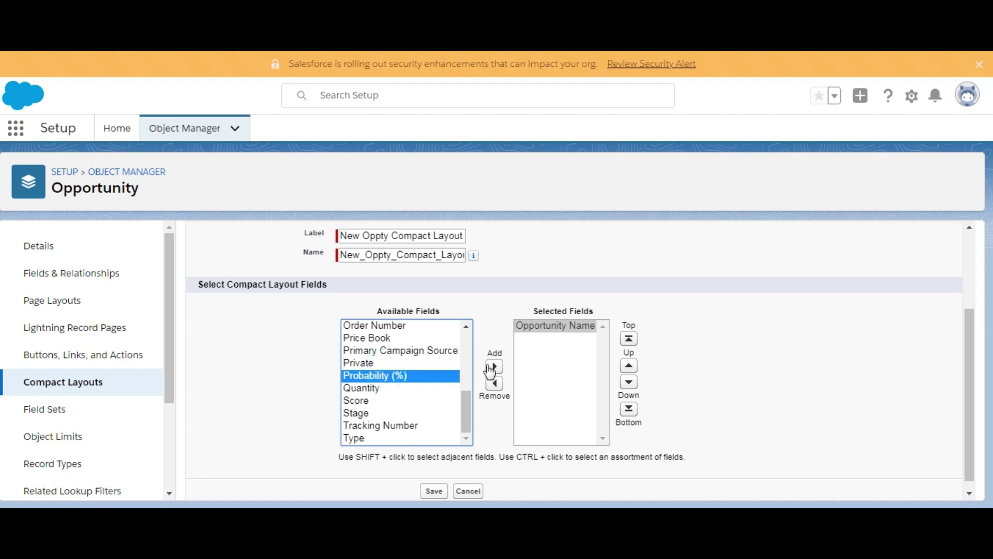
click(494, 367)
Step: Add Close Date, Stage and Amount to the selected fields, in that order
key(ctrl+Tab)
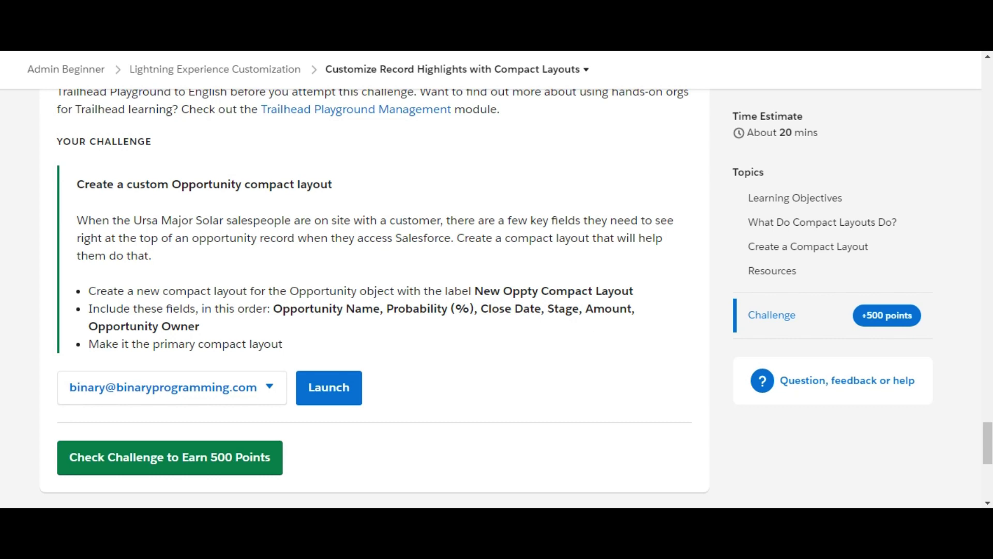
key(ctrl+Tab)
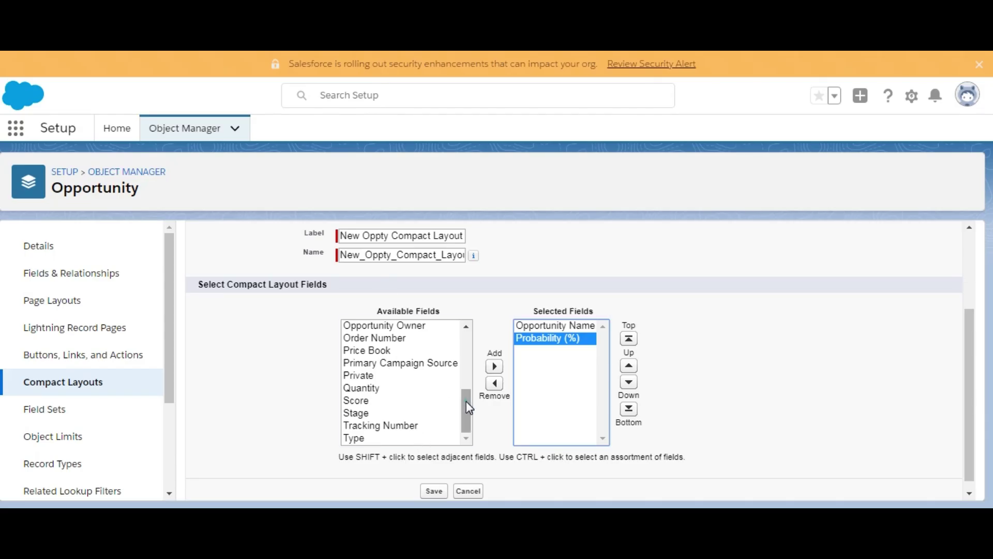
drag(468, 408, 470, 317)
click(353, 351)
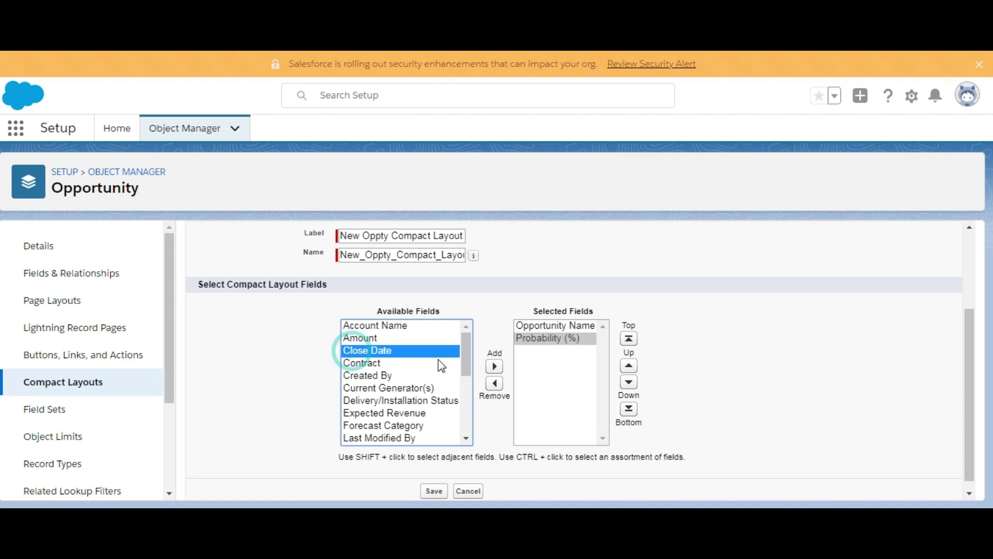
click(494, 366)
drag(464, 349, 467, 414)
click(370, 412)
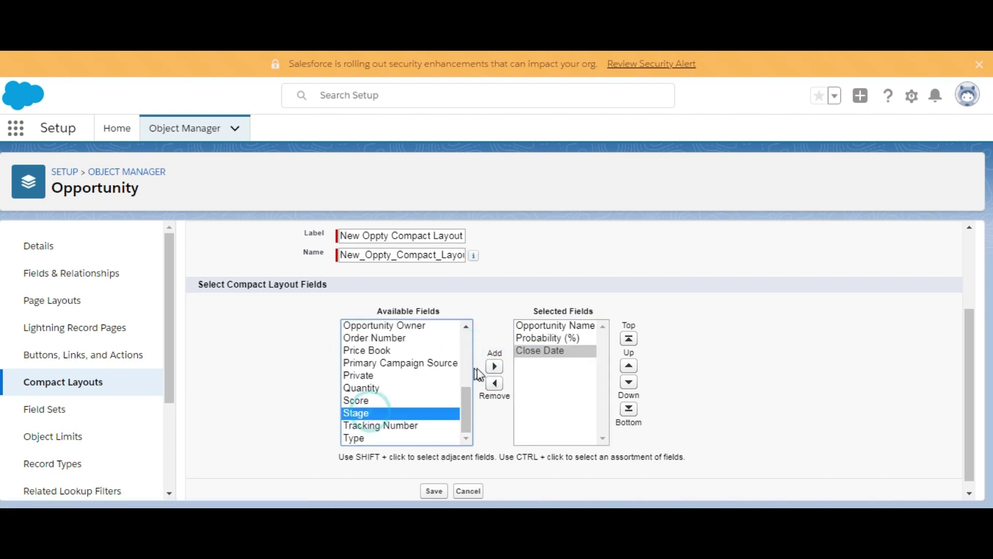
click(494, 366)
drag(470, 409, 471, 317)
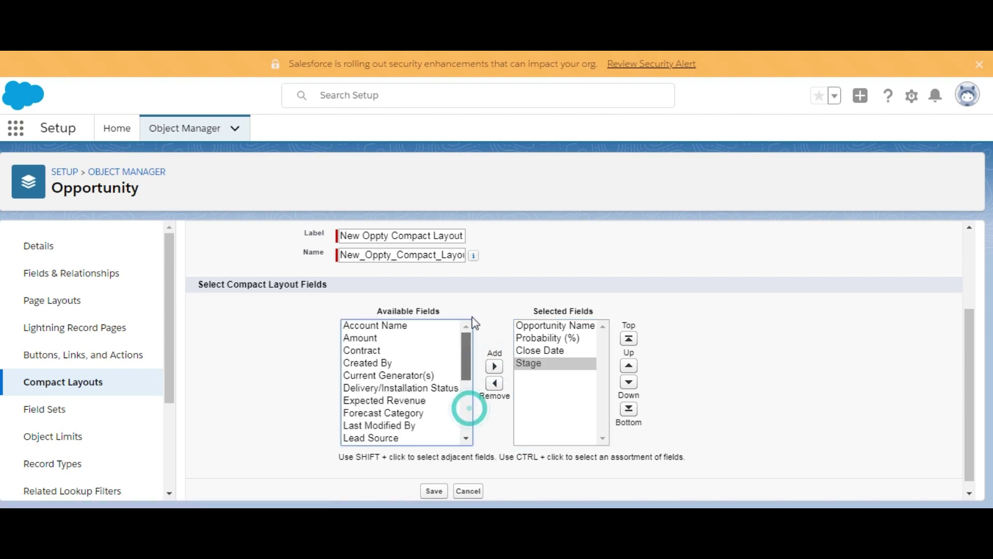
click(377, 339)
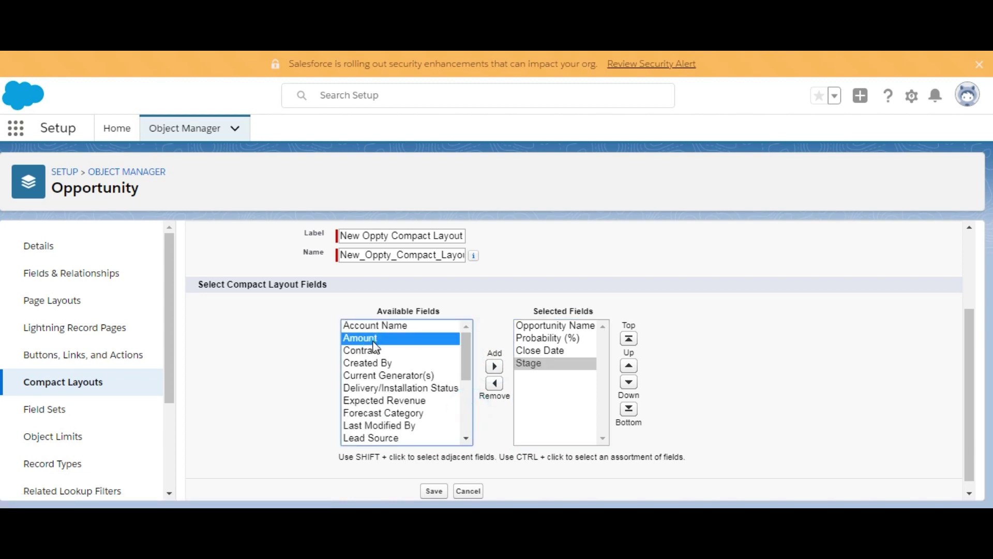
click(494, 368)
Step: Add Opportunity Owner as the sixth field and save the compact layout
key(ctrl+Tab)
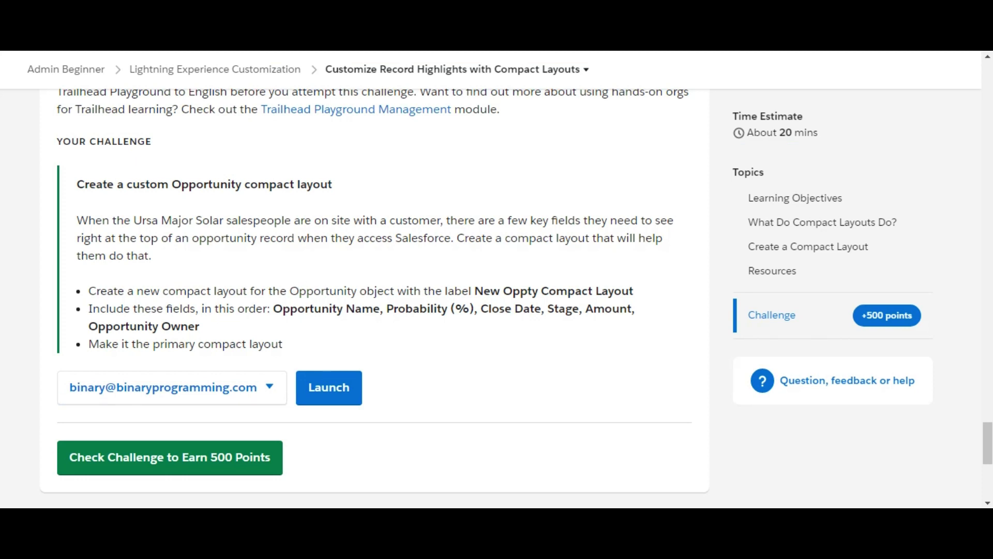
key(ctrl+Tab)
click(467, 358)
drag(470, 365, 470, 418)
click(396, 338)
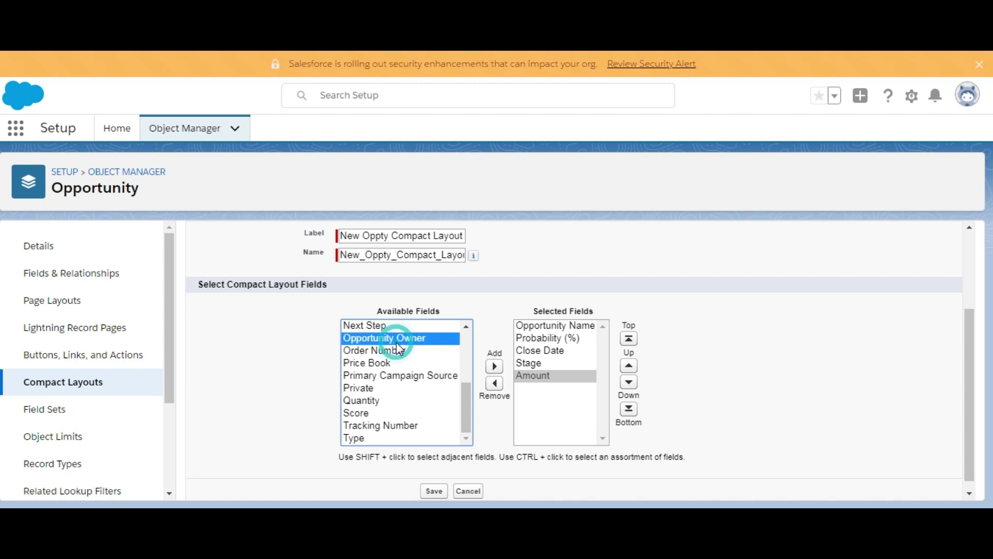
click(494, 367)
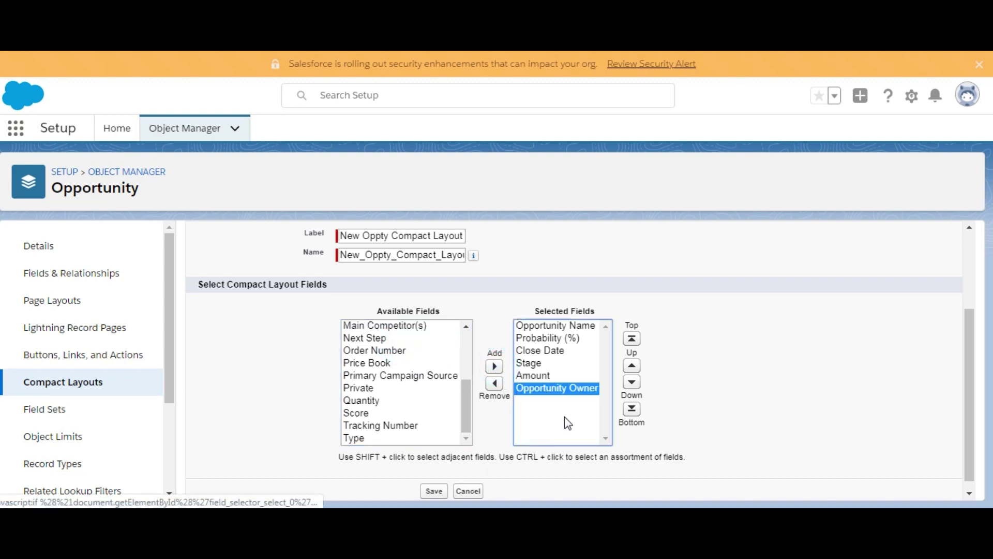
click(437, 492)
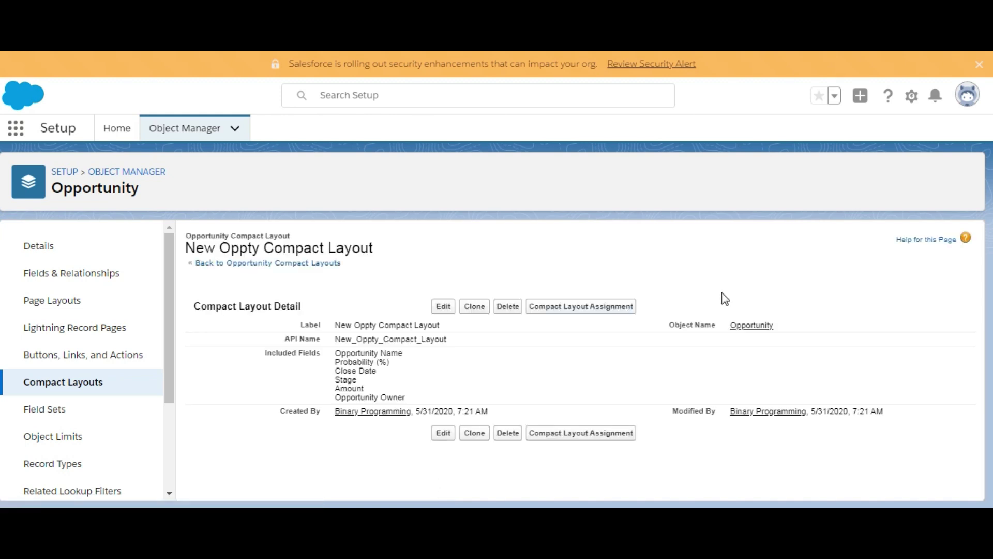
Step: Go from the saved layout's detail page back to the Opportunity Compact Layouts list
click(78, 382)
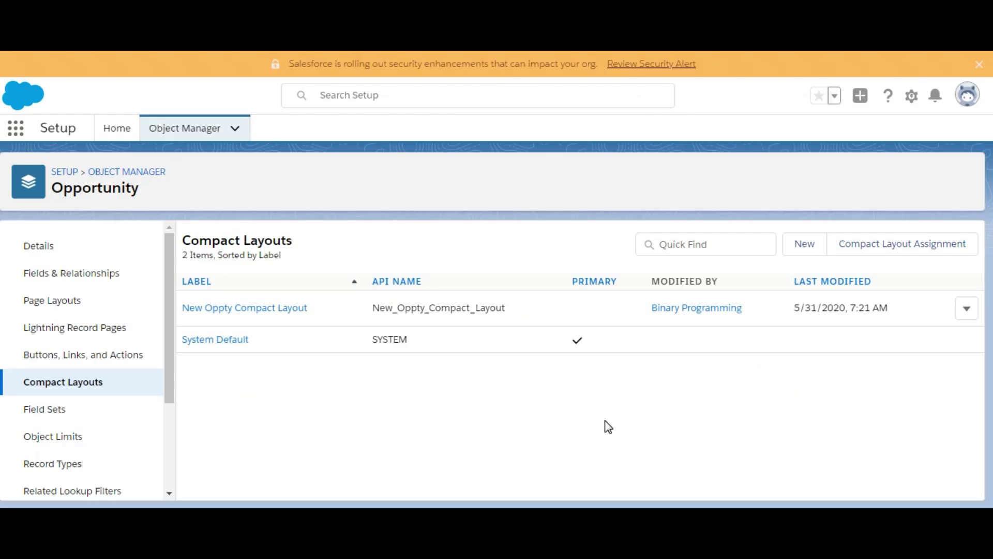
Step: Assign New Oppty Compact Layout as Opportunity's primary compact layout, replacing System Default
click(893, 250)
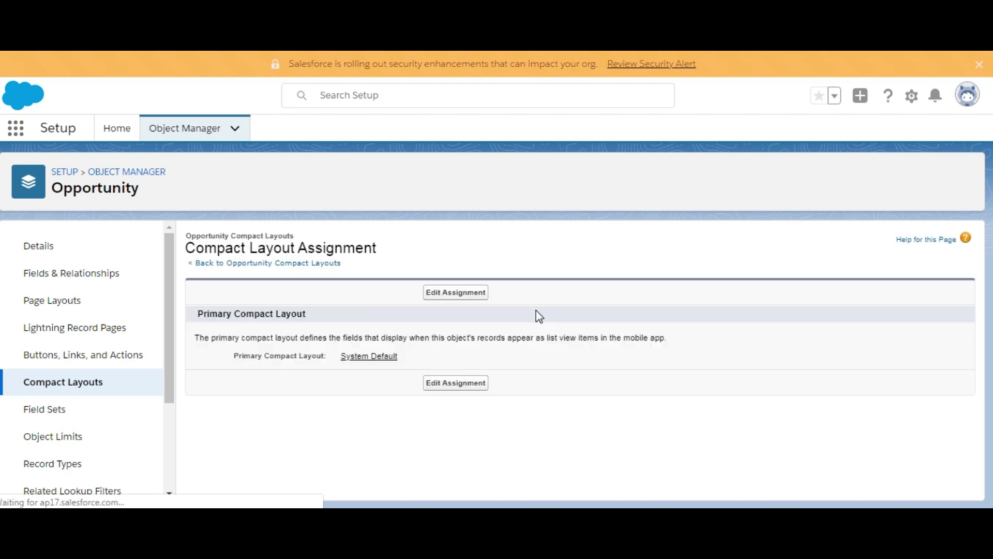
click(453, 293)
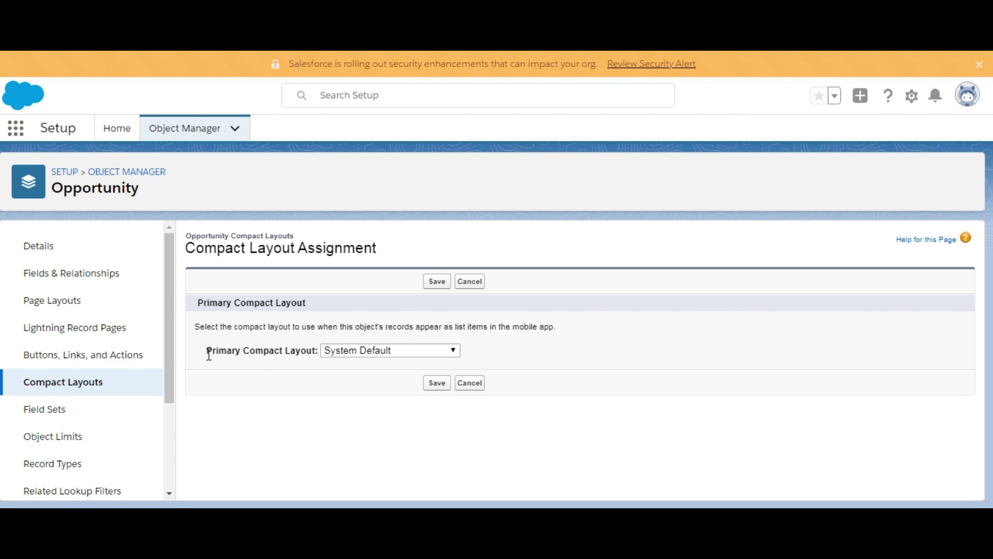
click(376, 356)
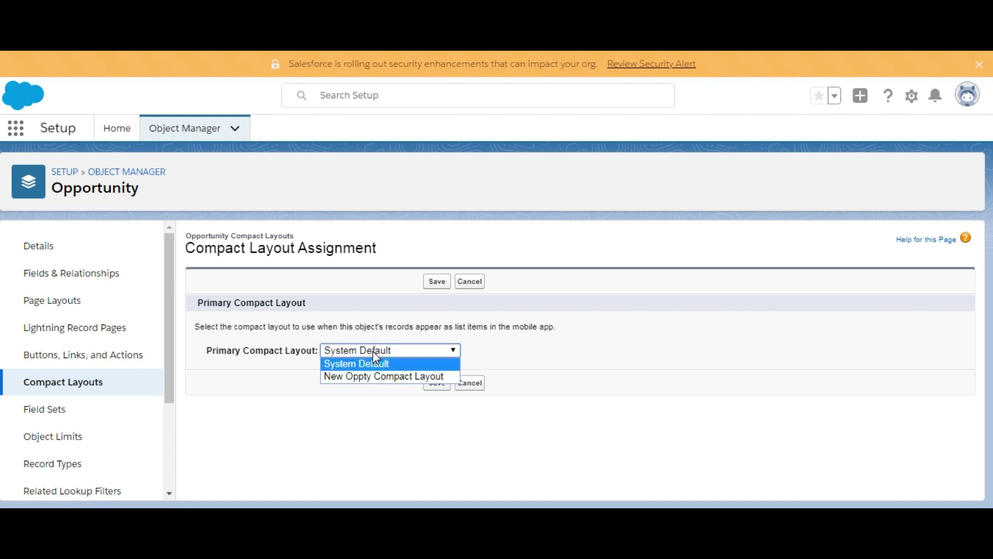
click(376, 376)
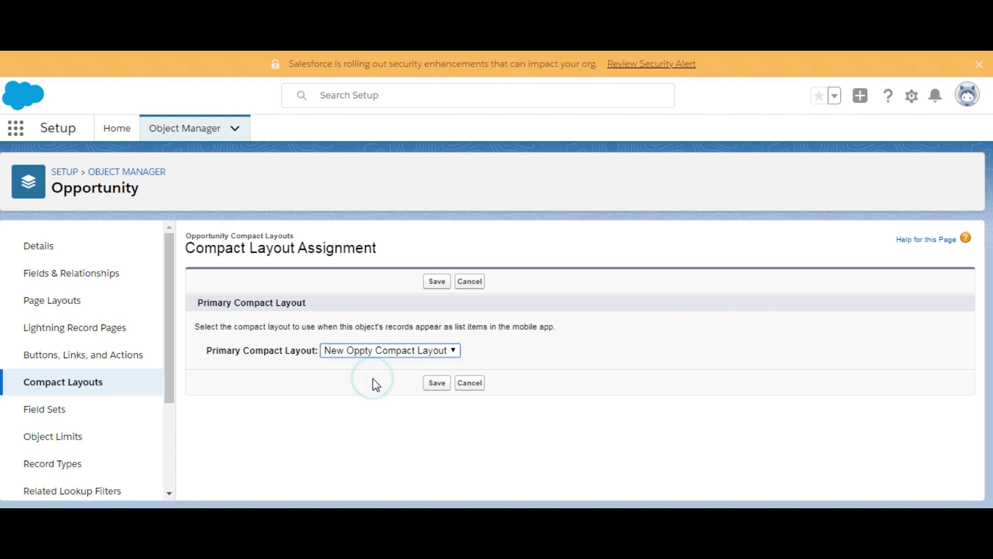
click(439, 384)
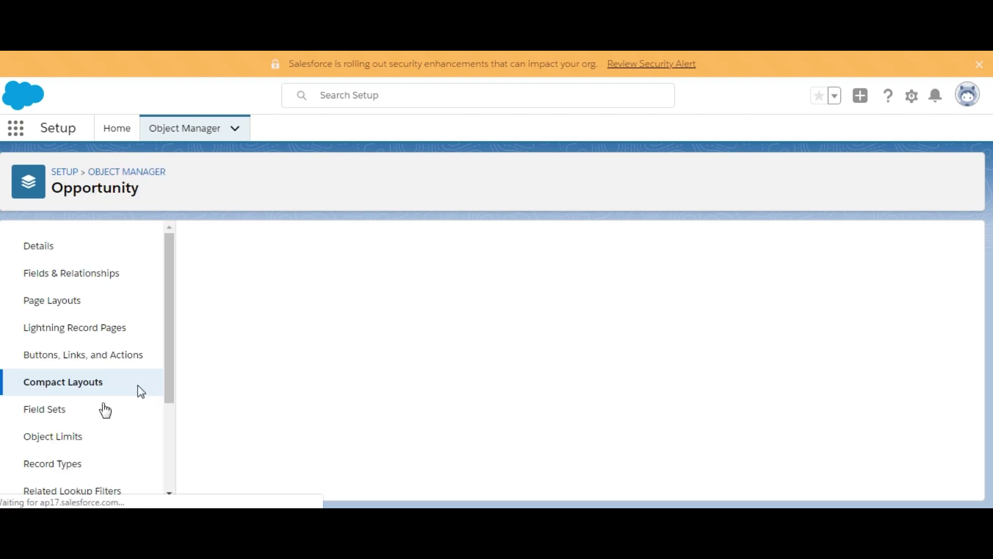
click(76, 392)
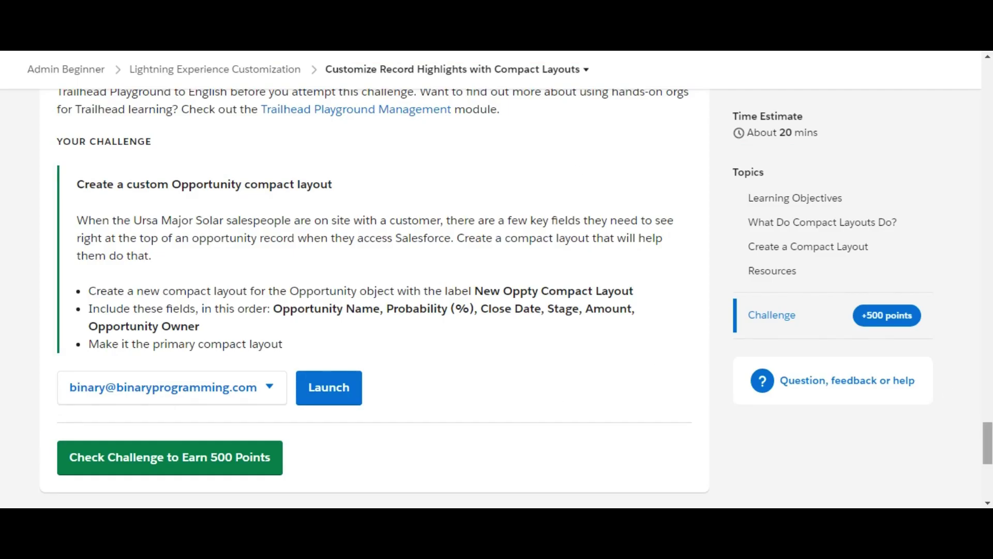
Step: Run the 500-point challenge check and view the Assessment Complete result
scroll(445, 381, down, 2)
click(236, 395)
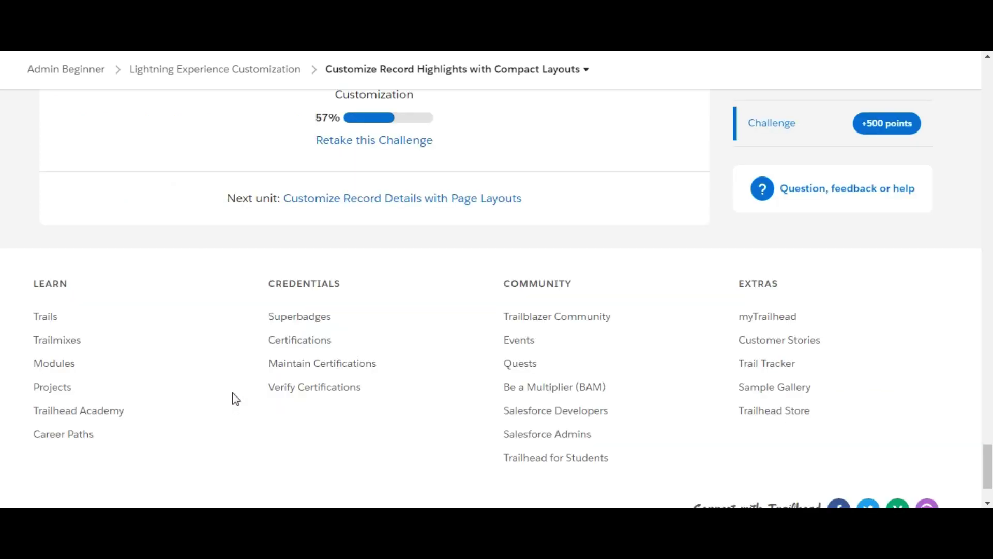
drag(988, 487, 987, 465)
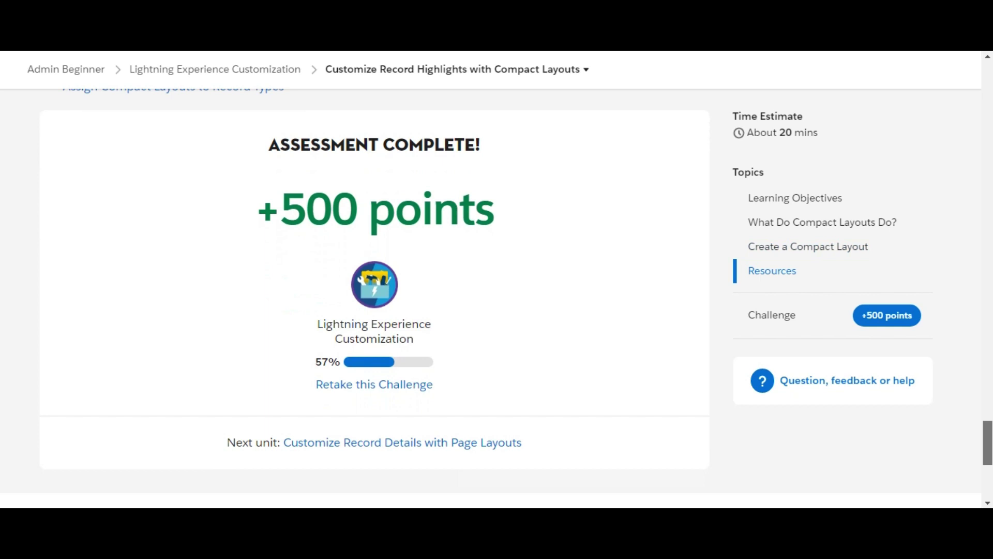